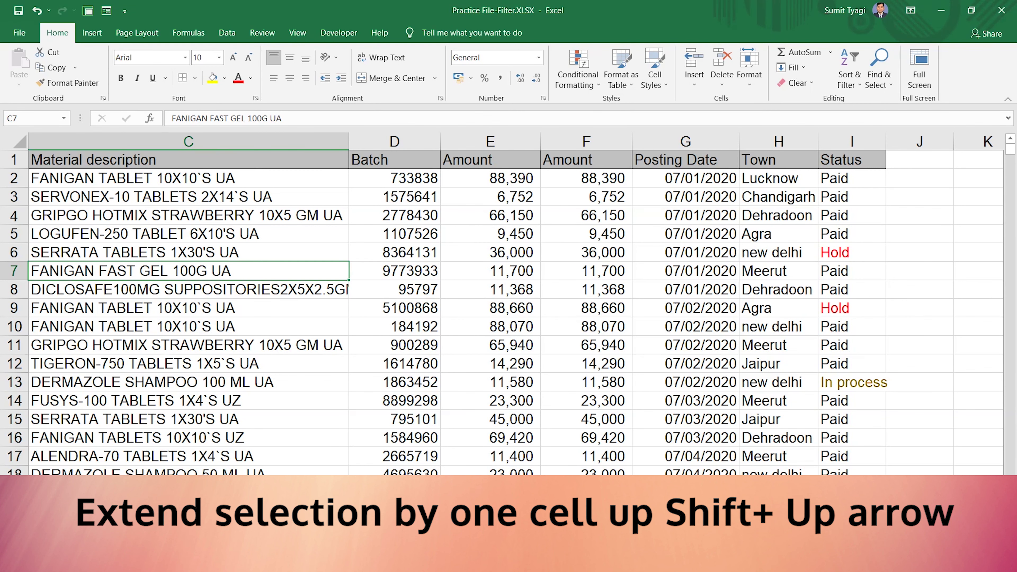
# Return to C7, then extend the selection one cell up to C6:C7 with Shift+Up
pyautogui.press('Right')
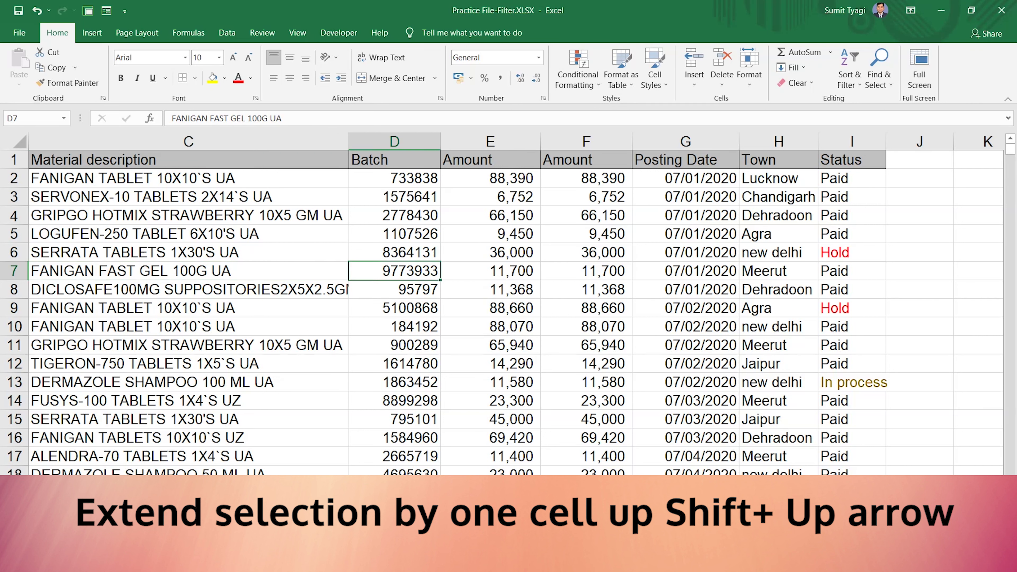
pyautogui.press('Left')
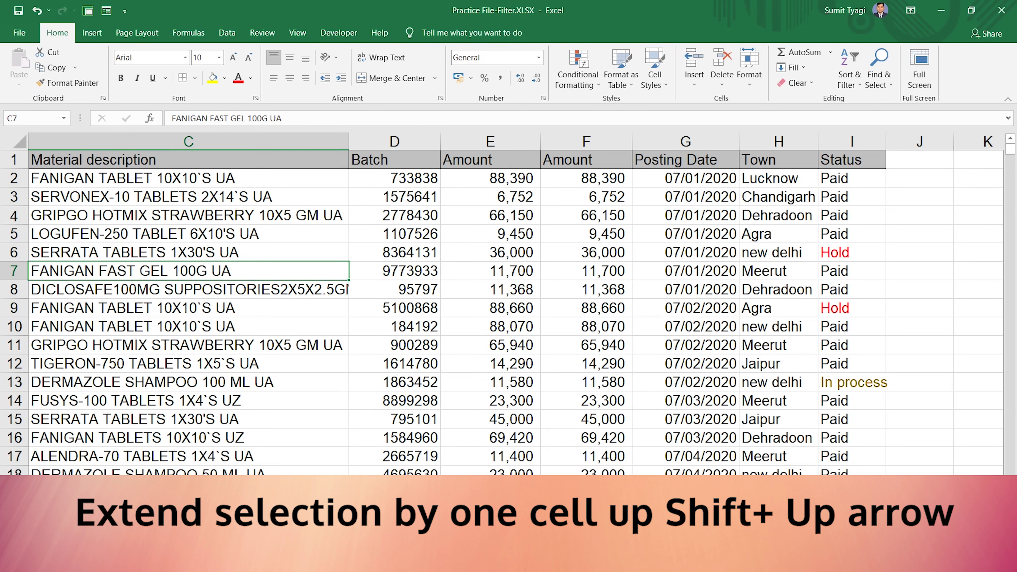
pyautogui.press('Up')
pyautogui.press('Down')
pyautogui.hotkey('shift', 'Up')
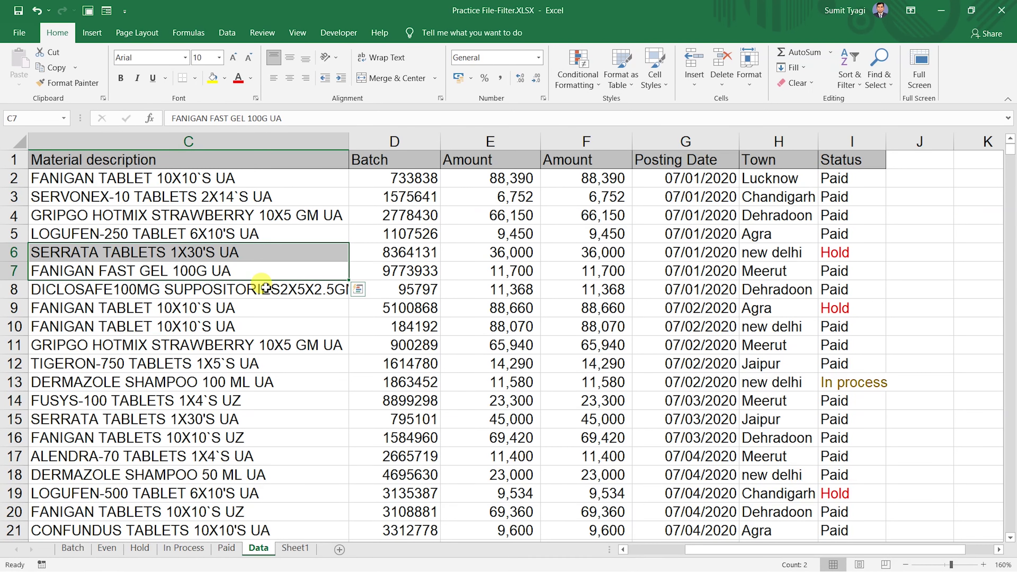
# From C7, extend the selection one cell right to D7, back, and down to C8
pyautogui.click(265, 288)
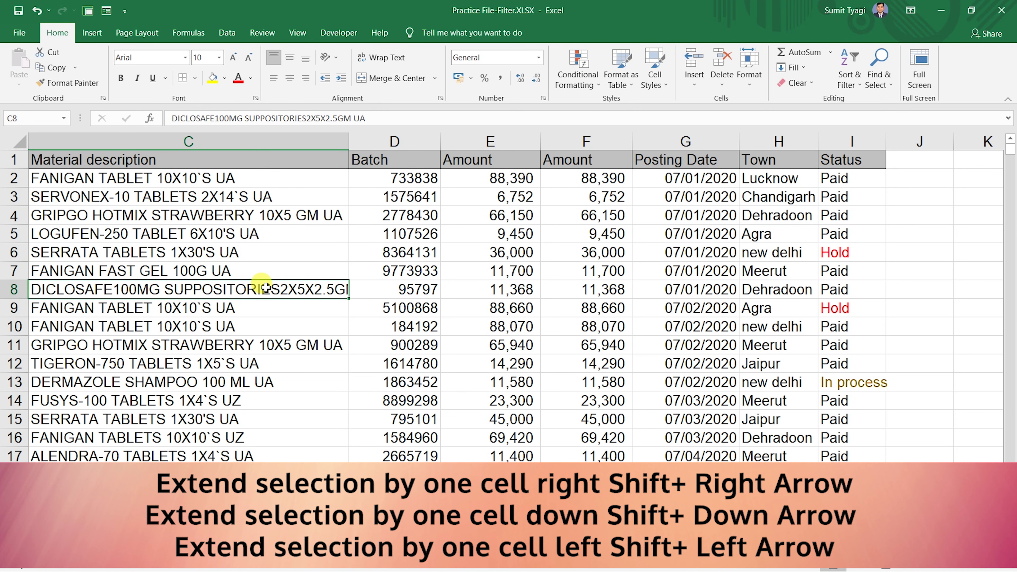
pyautogui.press('Up')
pyautogui.hotkey('shift', 'Right')
pyautogui.hotkey('shift', 'Left')
pyautogui.hotkey('shift', 'Left')
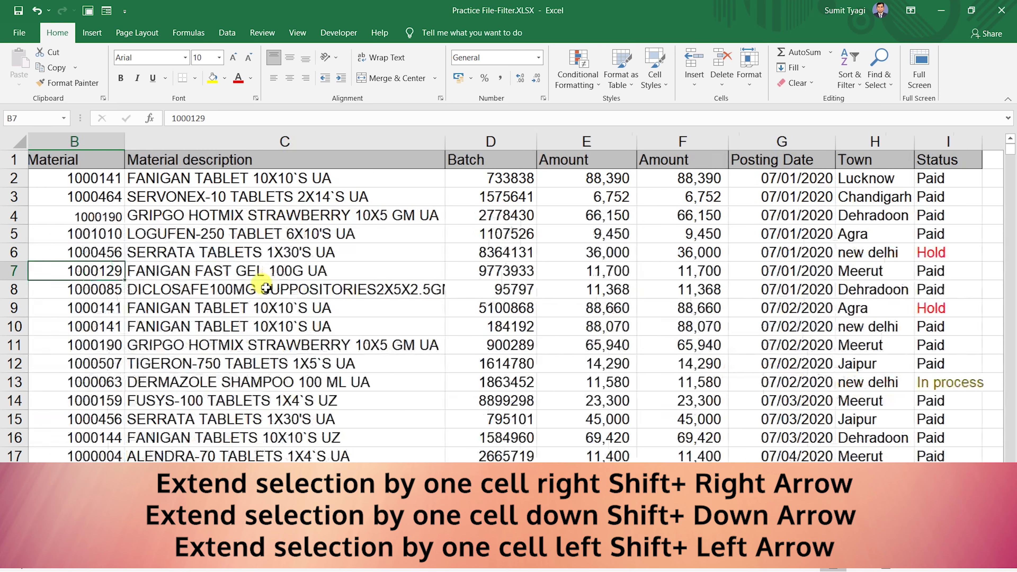
pyautogui.hotkey('shift', 'Right')
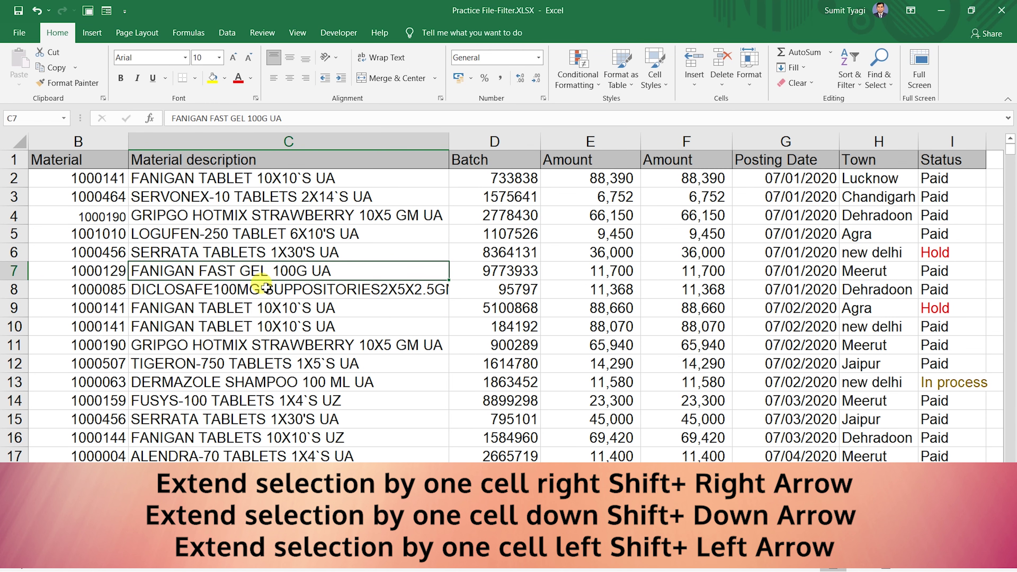
pyautogui.hotkey('shift', 'Down')
# Widen the selection from C6 to B6:C6 with Shift+Left, then select heading cell C1
pyautogui.press('Up')
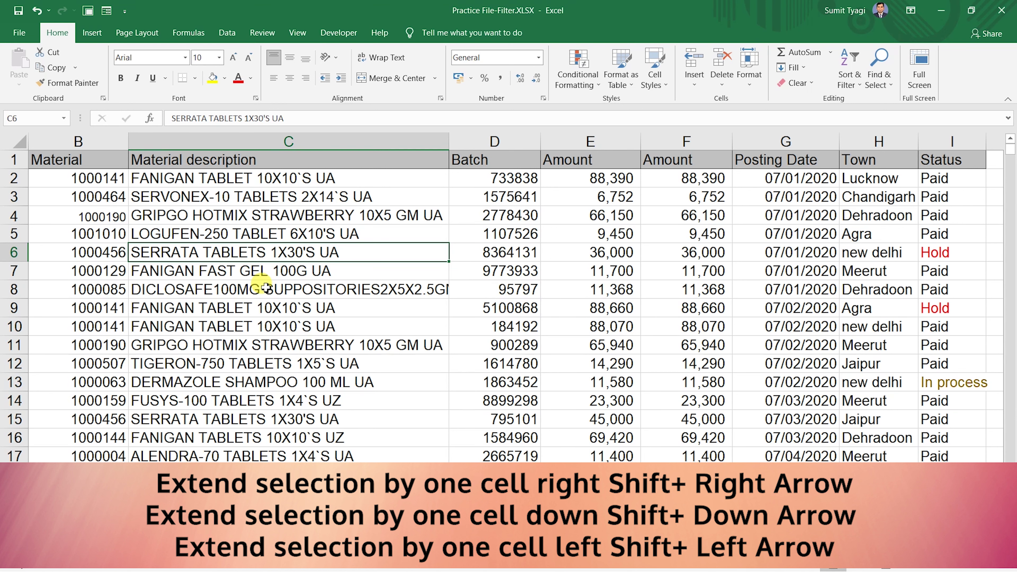
pyautogui.hotkey('shift', 'Left')
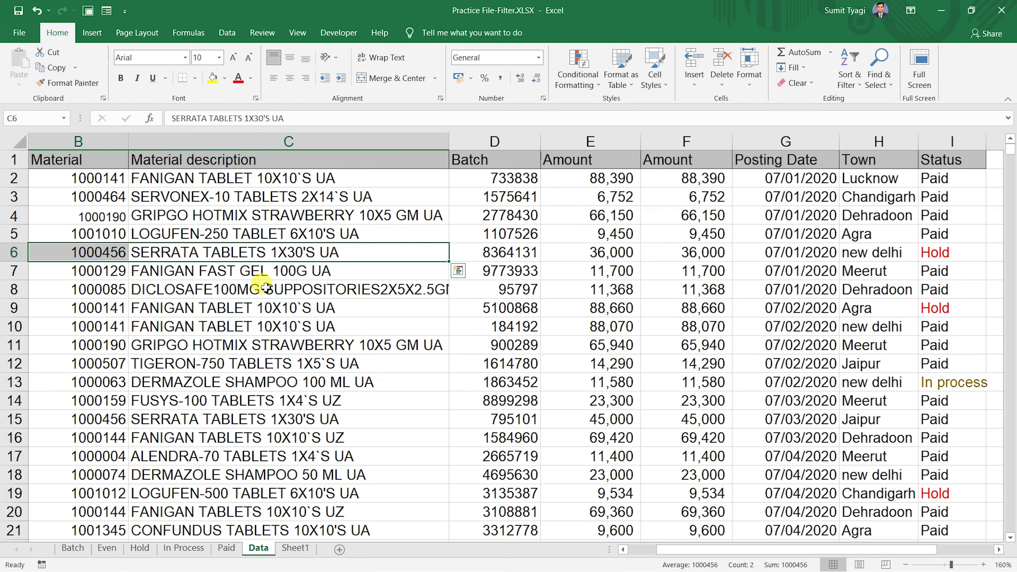
pyautogui.click(342, 159)
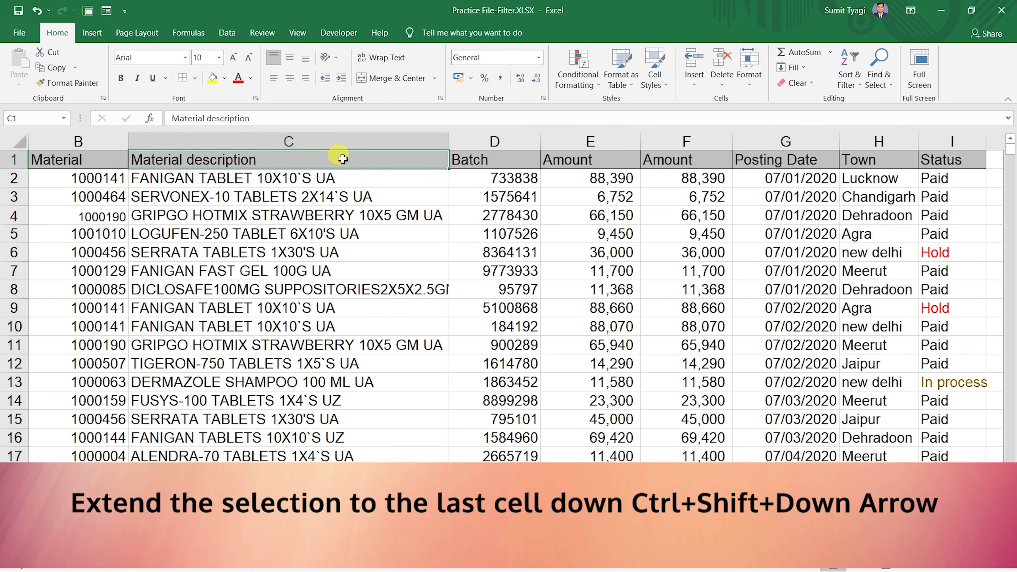
# Select C1:C703 with Ctrl+Shift+Down, reselect it upward from C703, then go to A7
pyautogui.hotkey('ctrl', 'shift', 'Down')
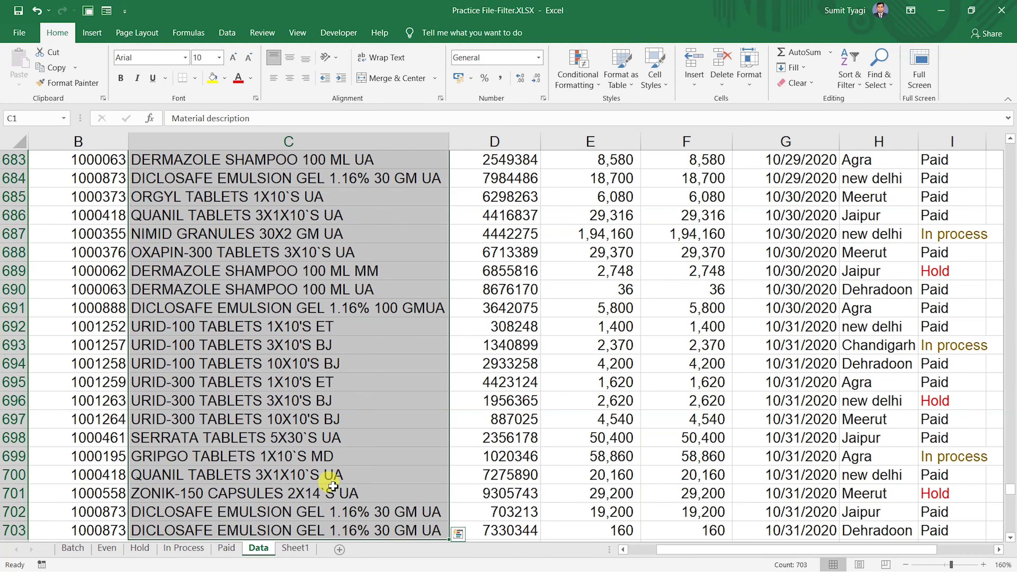
pyautogui.click(320, 536)
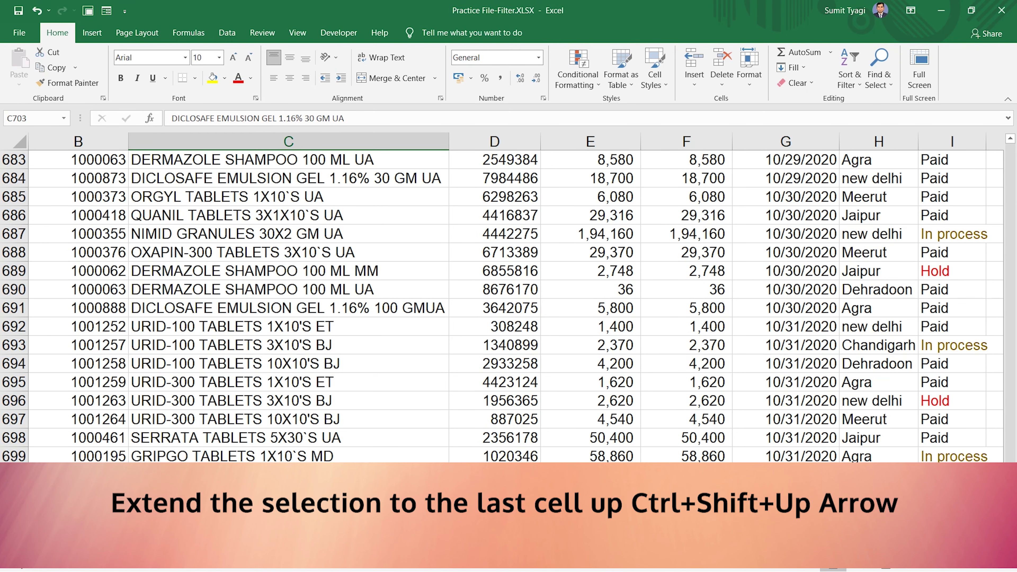
pyautogui.hotkey('ctrl', 'shift', 'Up')
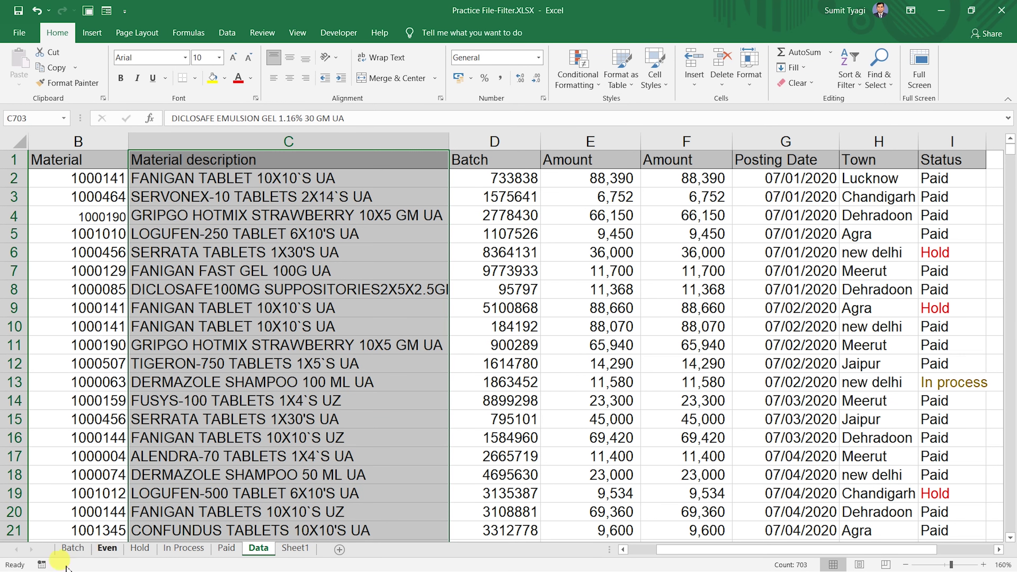
pyautogui.hscroll(-1, 103, 273)
pyautogui.click(103, 272)
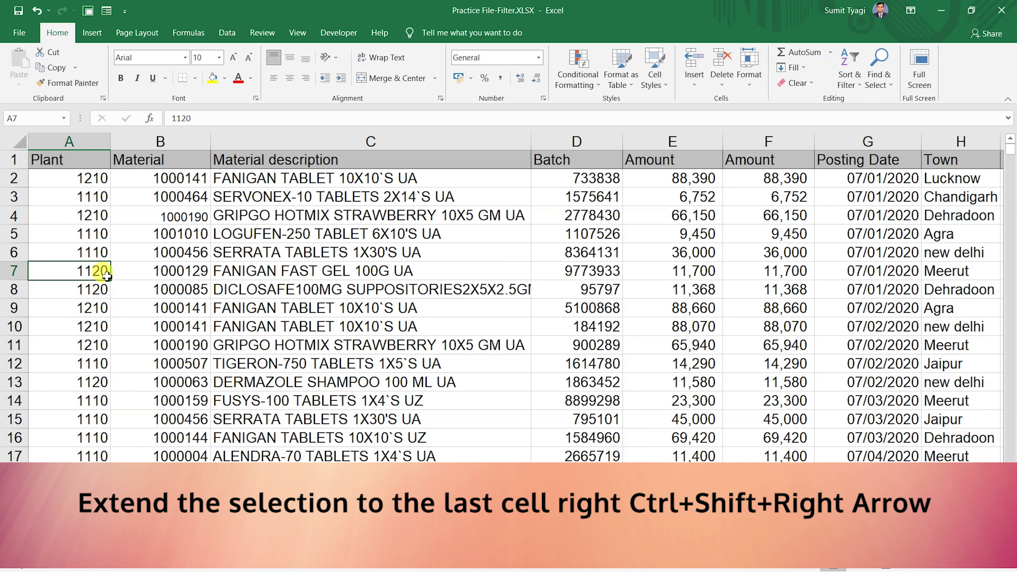
# Select row 7 from A7 to I7 with Ctrl+Shift+Right, then back from I7, then go to G11
pyautogui.hotkey('ctrl', 'shift', 'Right')
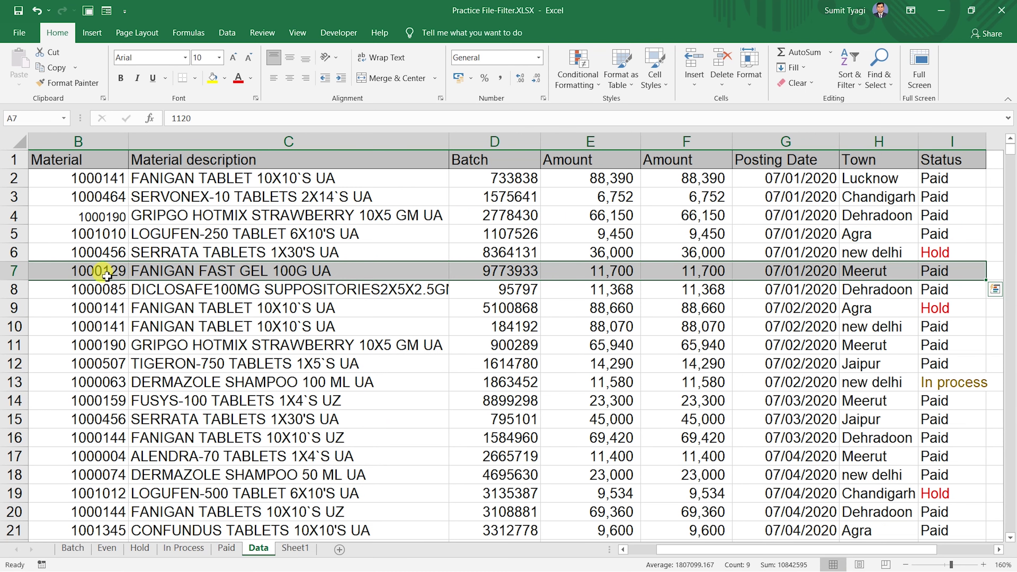
pyautogui.click(969, 275)
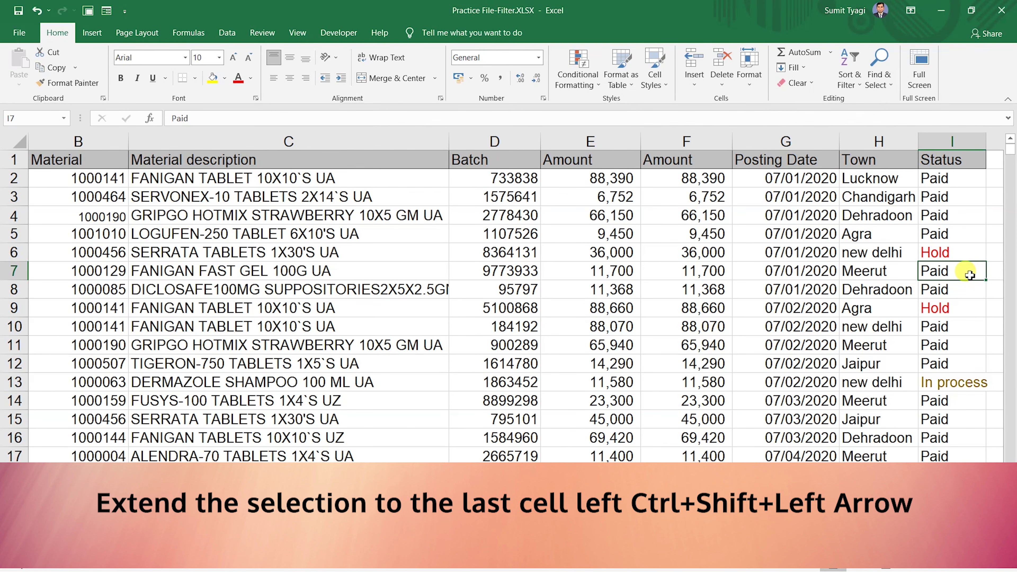
pyautogui.hotkey('ctrl', 'shift', 'Left')
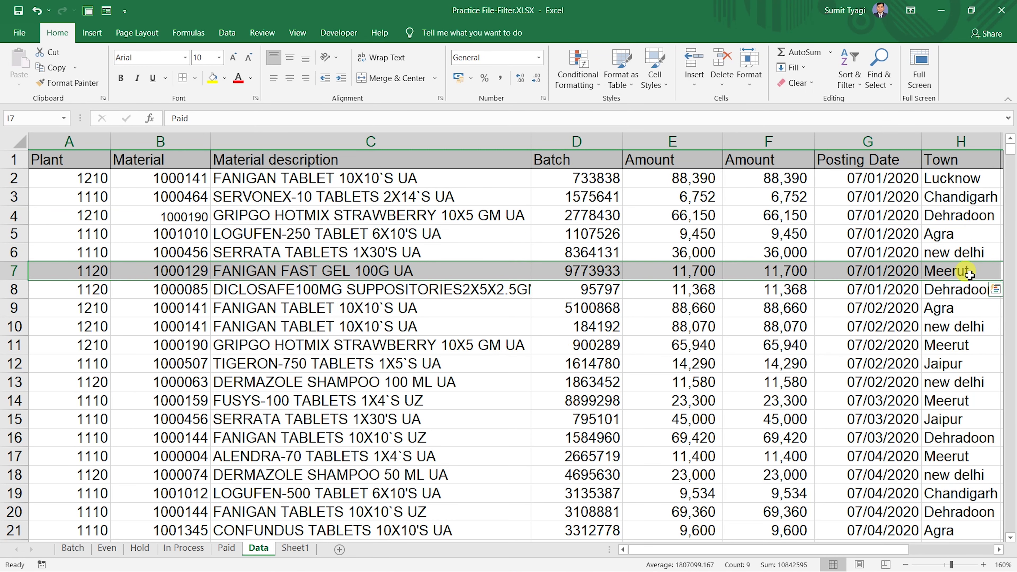
pyautogui.click(849, 396)
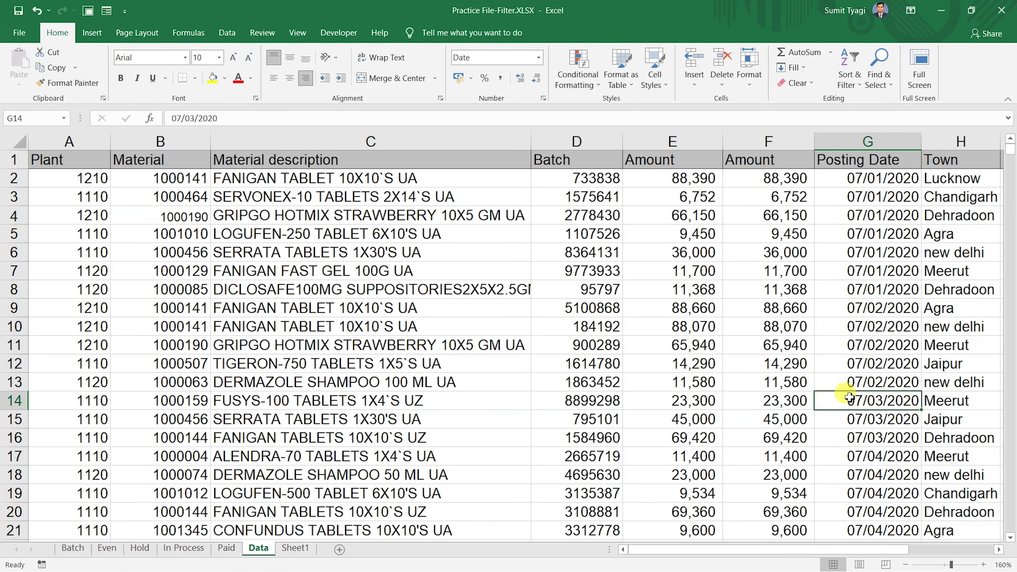
pyautogui.click(848, 341)
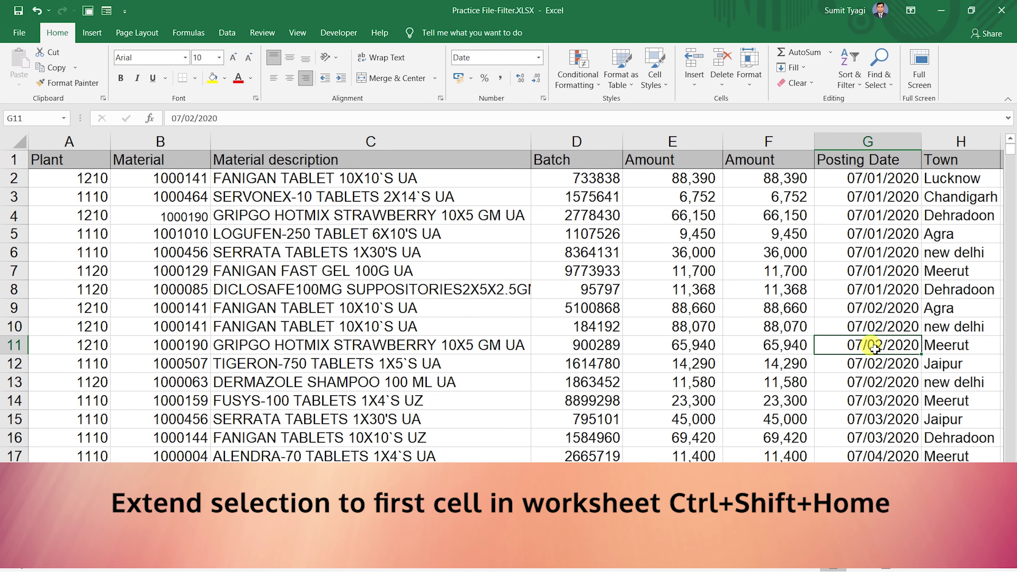
# Select A1:G11 from G11 with Ctrl+Shift+Home, then make C9 the new starting cell
pyautogui.hotkey('ctrl', 'shift', 'Home')
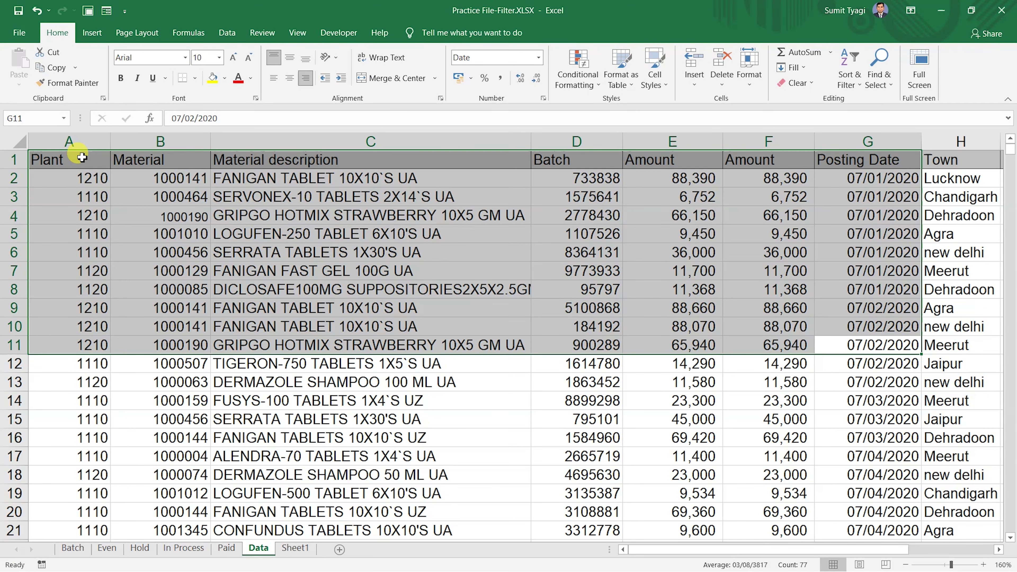
pyautogui.click(168, 196)
pyautogui.click(510, 306)
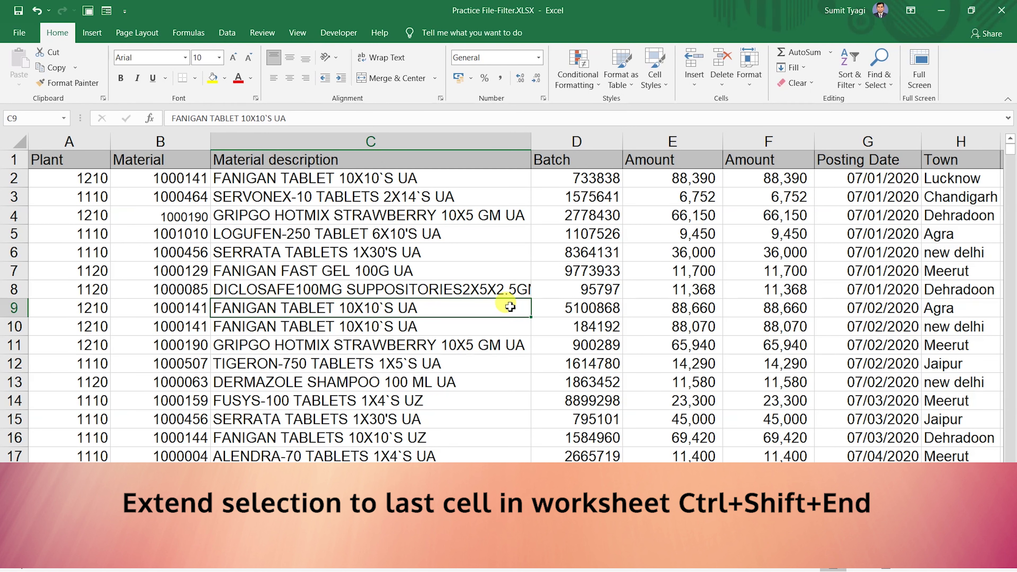
# Extend from C9 to the last used cell with Ctrl+Shift+End, then select the header row to Status
pyautogui.hotkey('ctrl', 'shift', 'End')
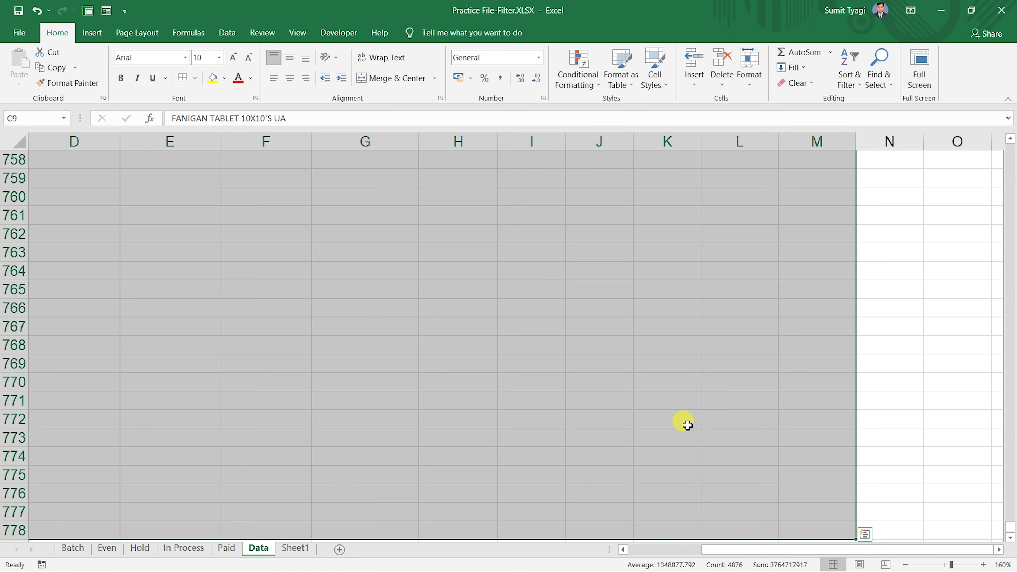
pyautogui.scroll(2, 686, 425)
pyautogui.scroll(1, 686, 425)
pyautogui.scroll(2, 685, 425)
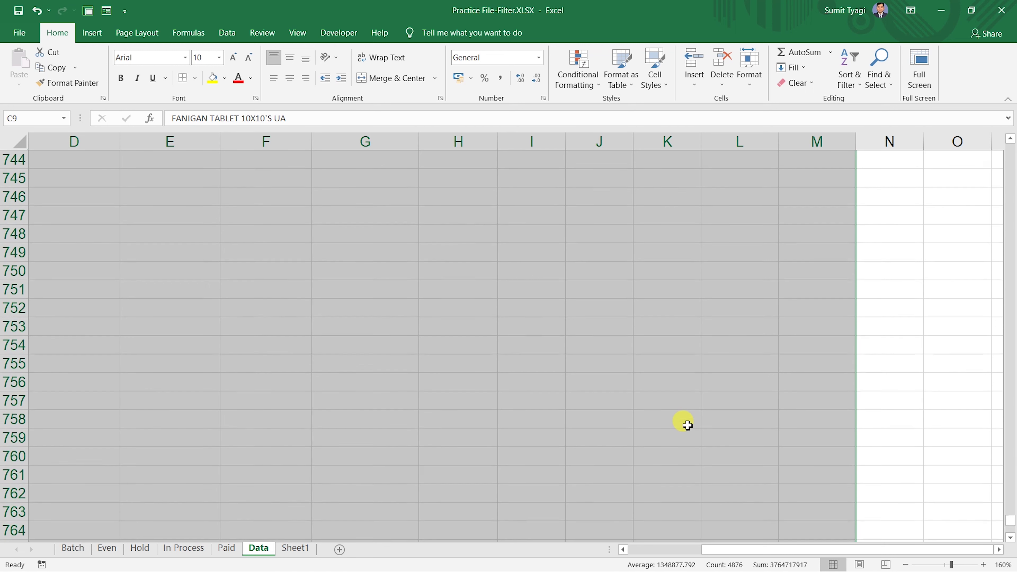
pyautogui.scroll(15, 686, 425)
pyautogui.hotkey('ctrl', 'Home')
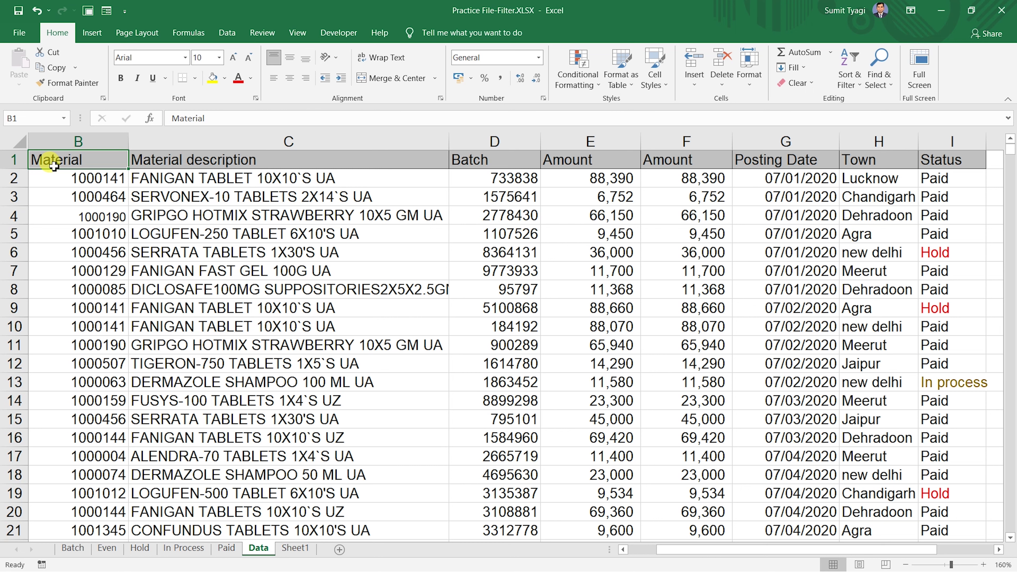
pyautogui.hotkey('ctrl', 'shift', 'Right')
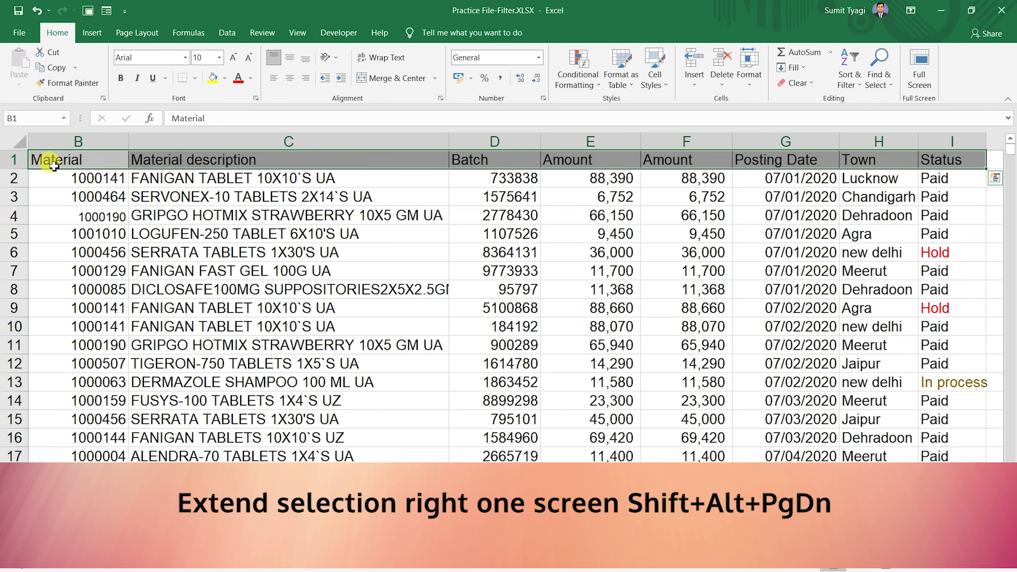
# Grow the header-row selection down two screens to row 43 with Shift+PgDn
pyautogui.hotkey('shift', 'pagedown')
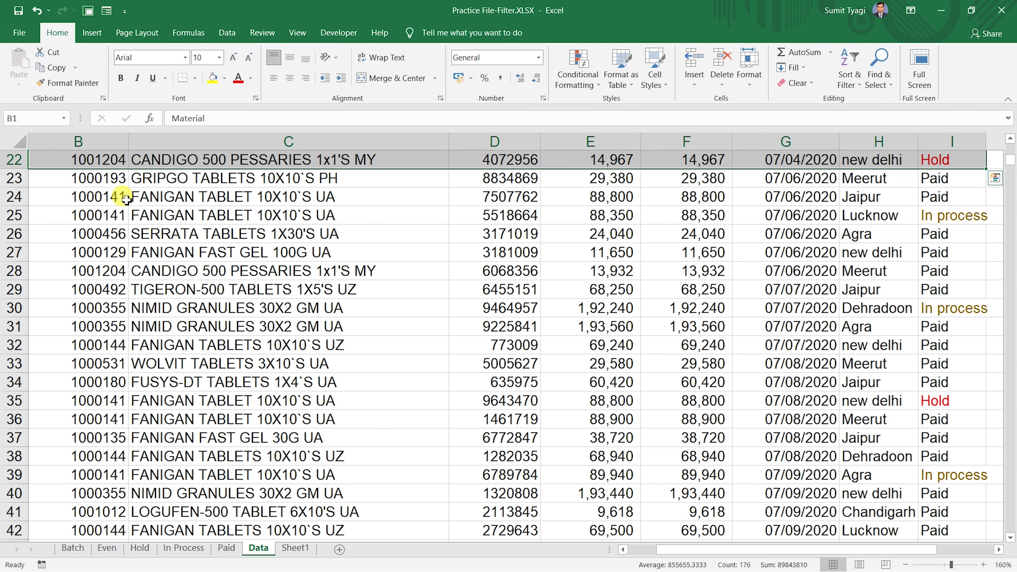
pyautogui.scroll(2, 120, 198)
pyautogui.scroll(1, 97, 224)
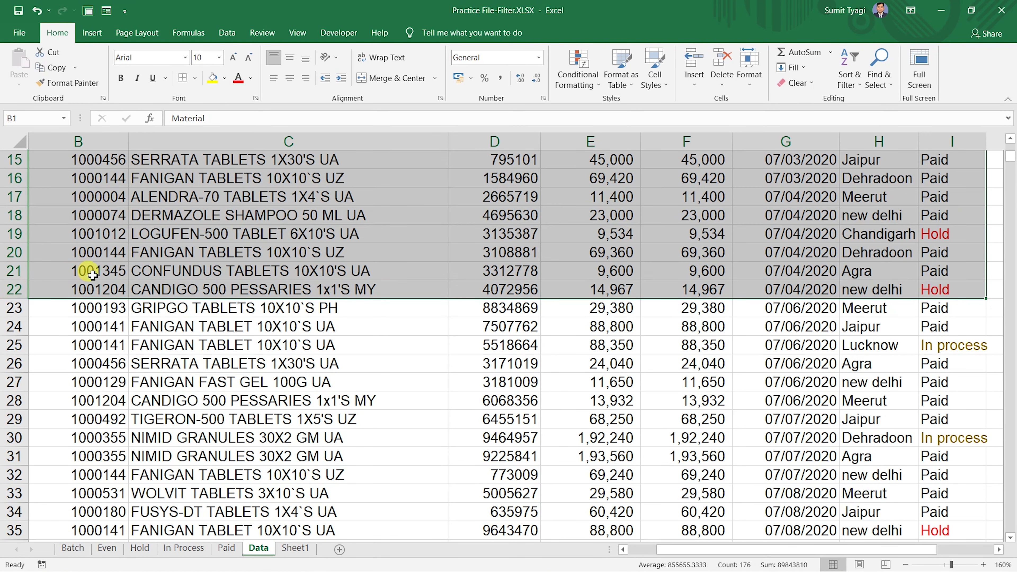
pyautogui.scroll(1, 92, 275)
pyautogui.scroll(4, 92, 275)
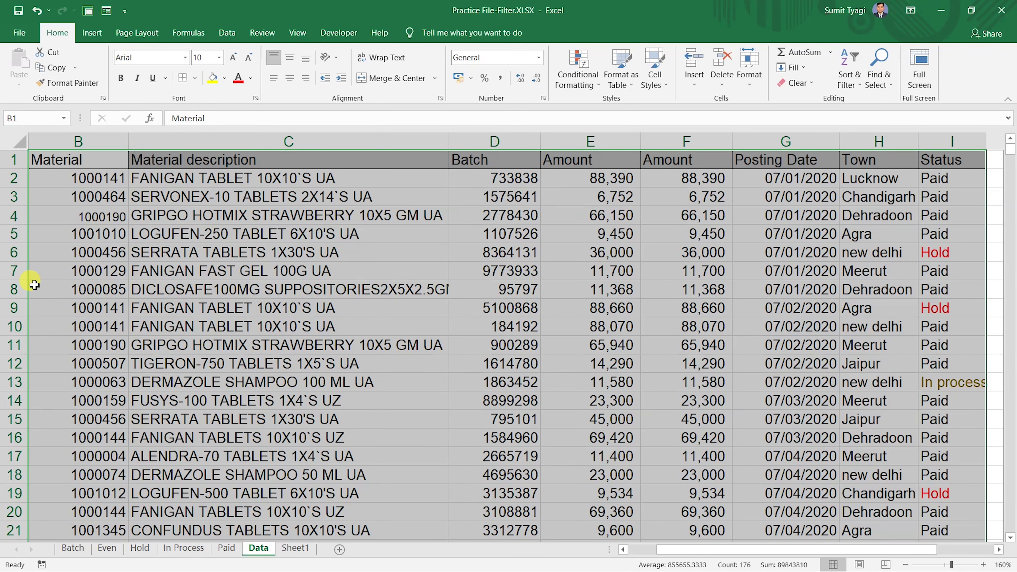
pyautogui.hotkey('shift', 'pagedown')
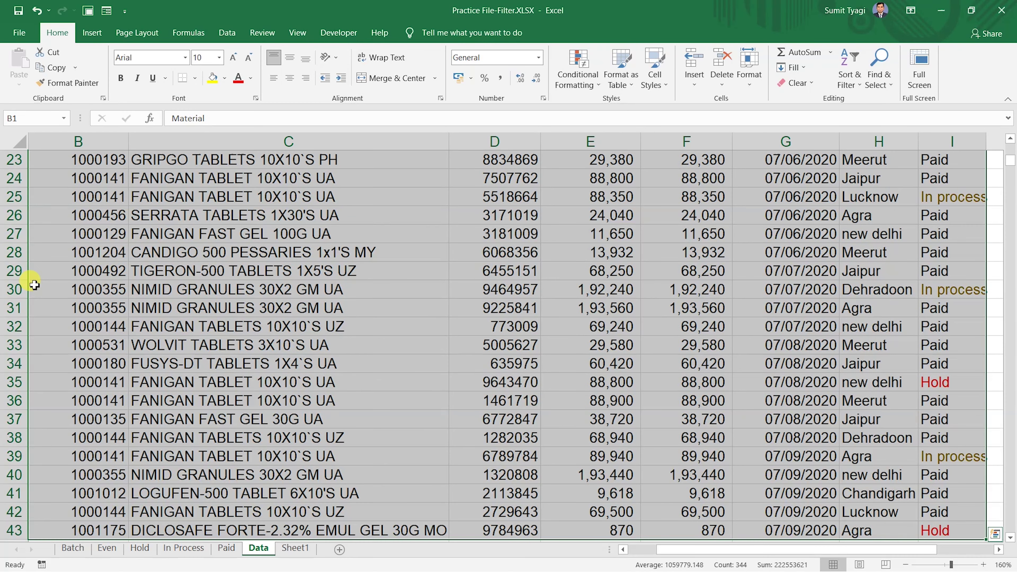
pyautogui.scroll(6, 35, 285)
pyautogui.scroll(-3, 34, 285)
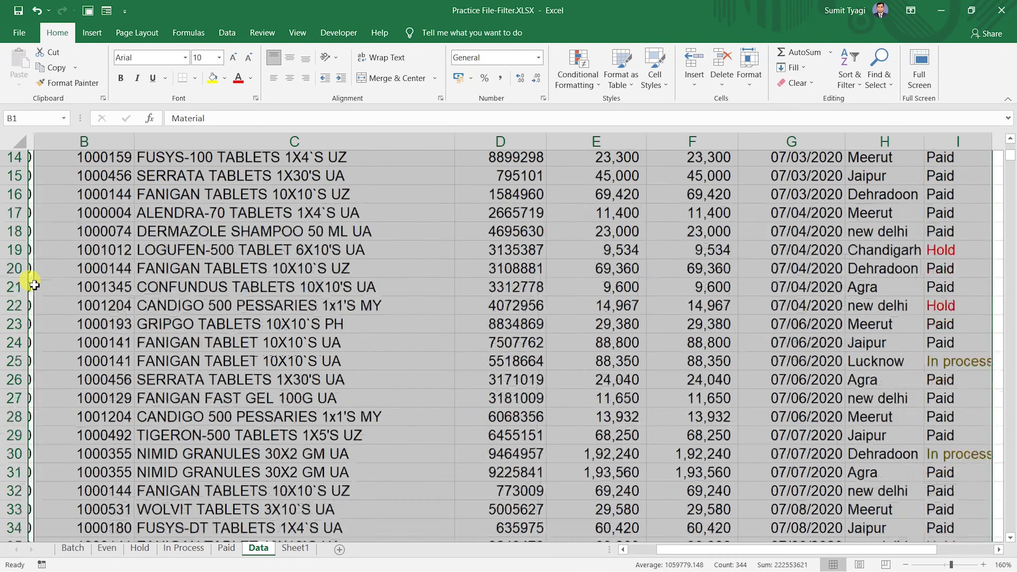
pyautogui.scroll(-10, 34, 285)
pyautogui.scroll(-1, 34, 285)
pyautogui.scroll(12, 34, 285)
pyautogui.scroll(2, 35, 284)
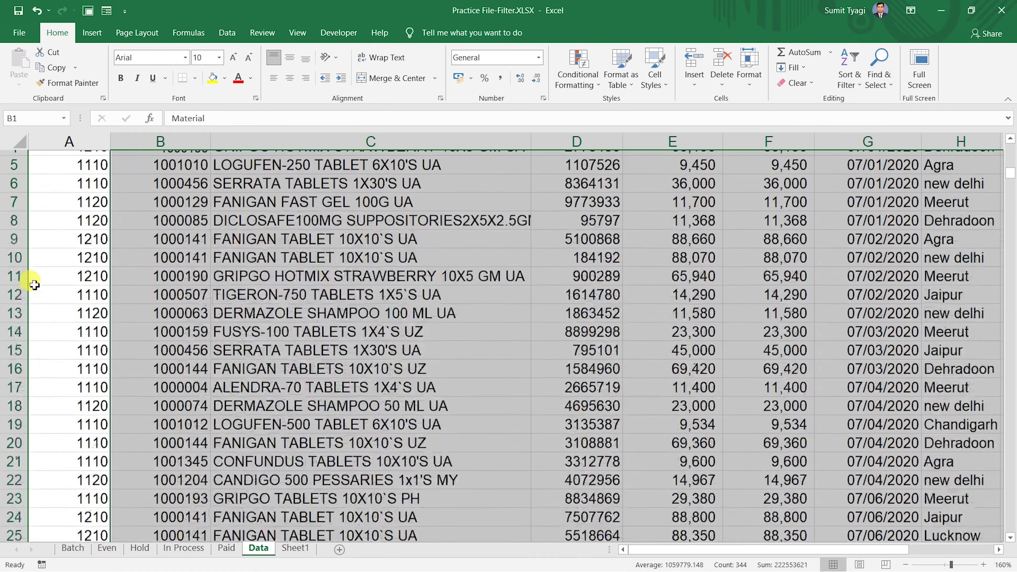
pyautogui.scroll(2, 35, 285)
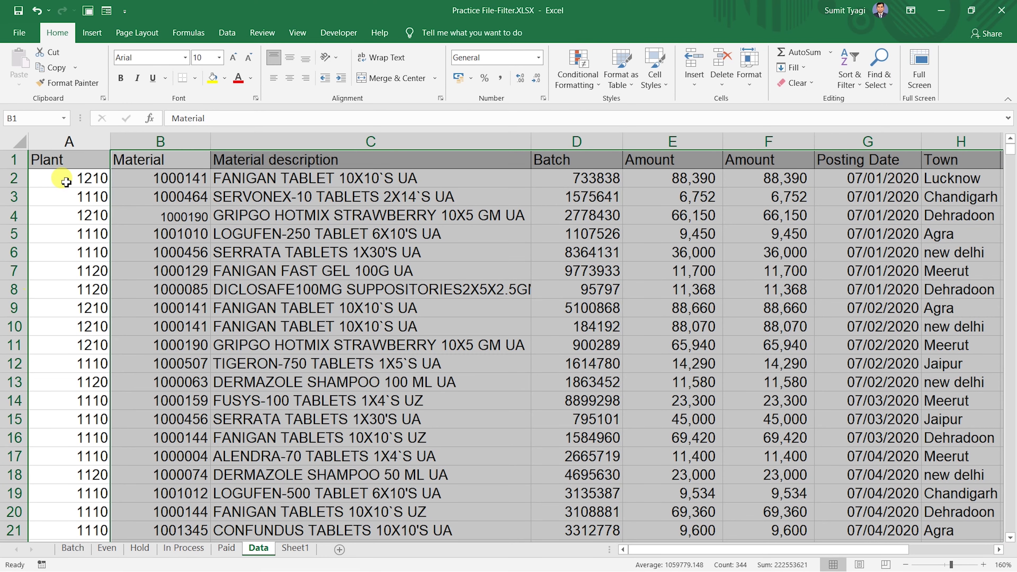
# Clear the selection at B5, then select row 21 from A21 across to column I
pyautogui.click(125, 240)
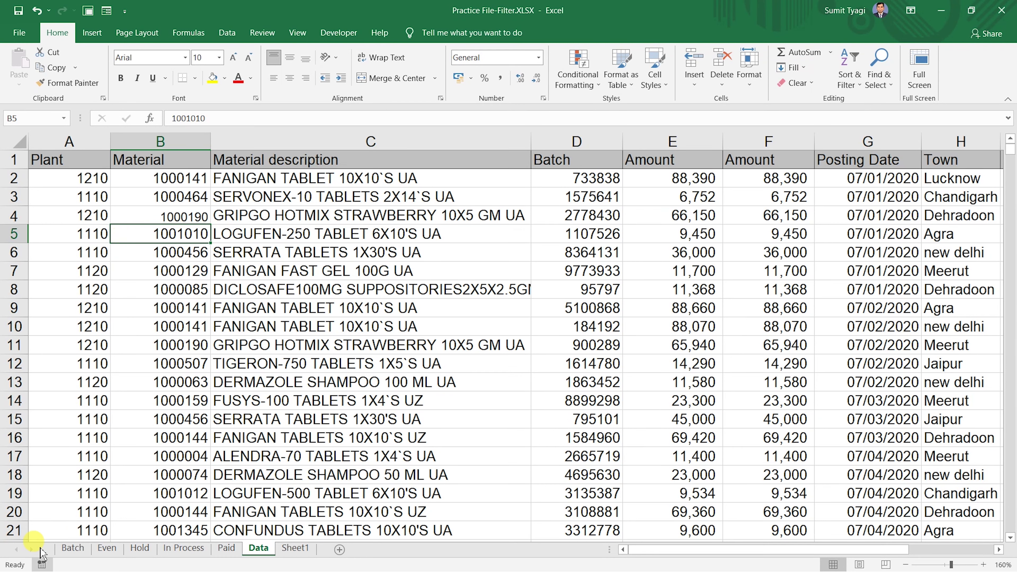
pyautogui.click(39, 527)
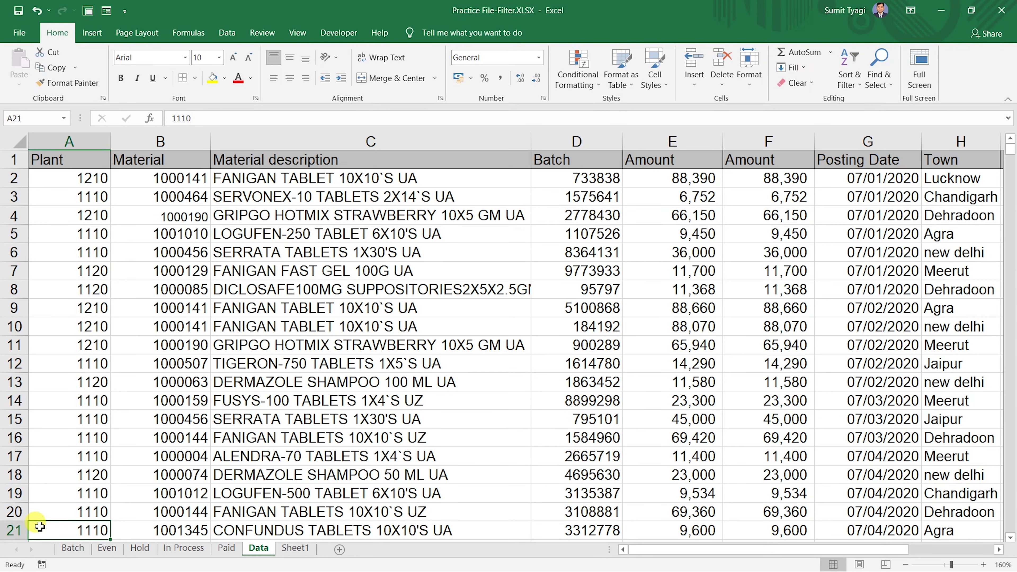
pyautogui.hotkey('ctrl', 'shift', 'Right')
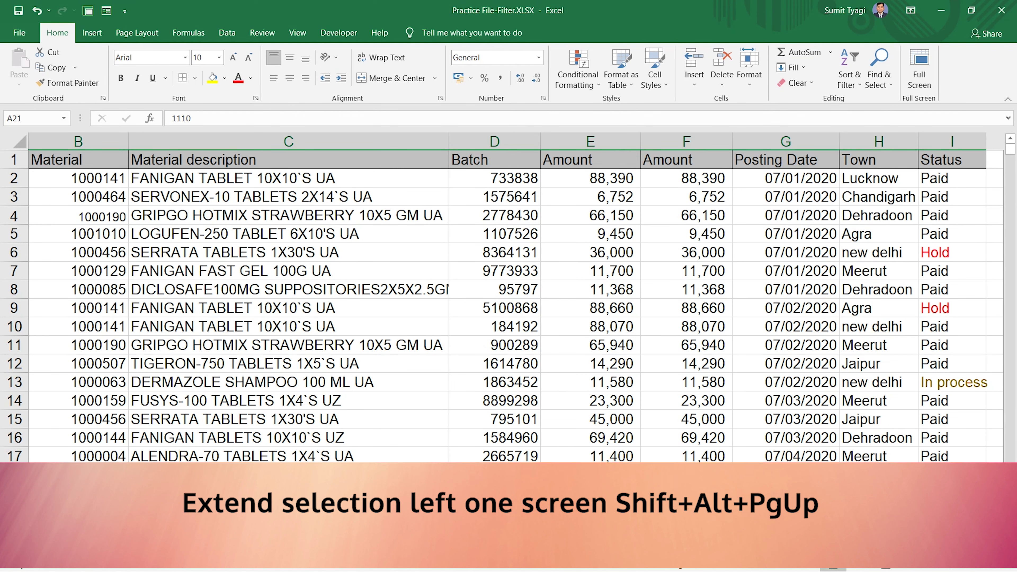
# Extend the row 21 selection up to row 1, then select the Amount cells E10:F11
pyautogui.hotkey('shift', 'pageup')
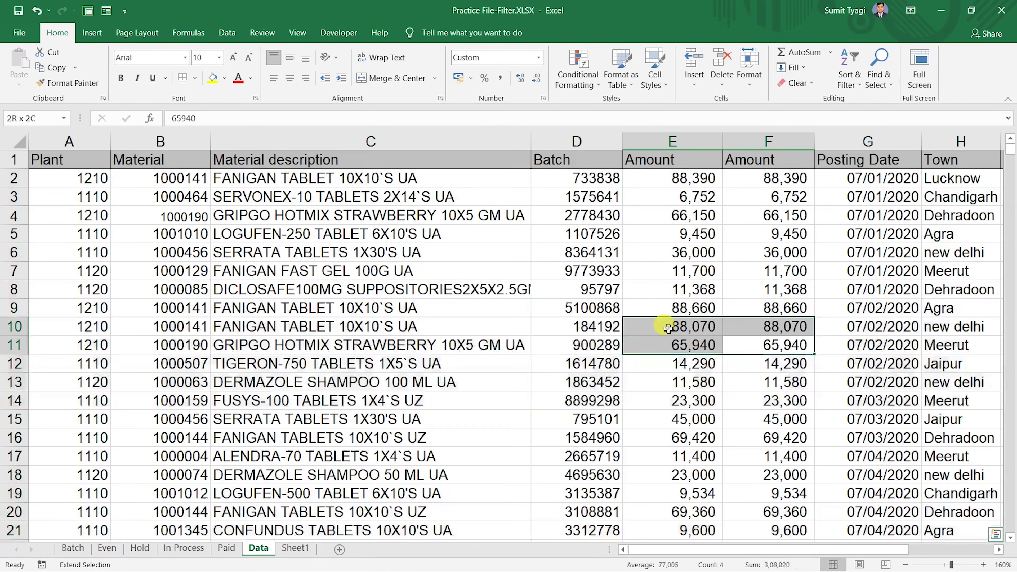
pyautogui.click(668, 328)
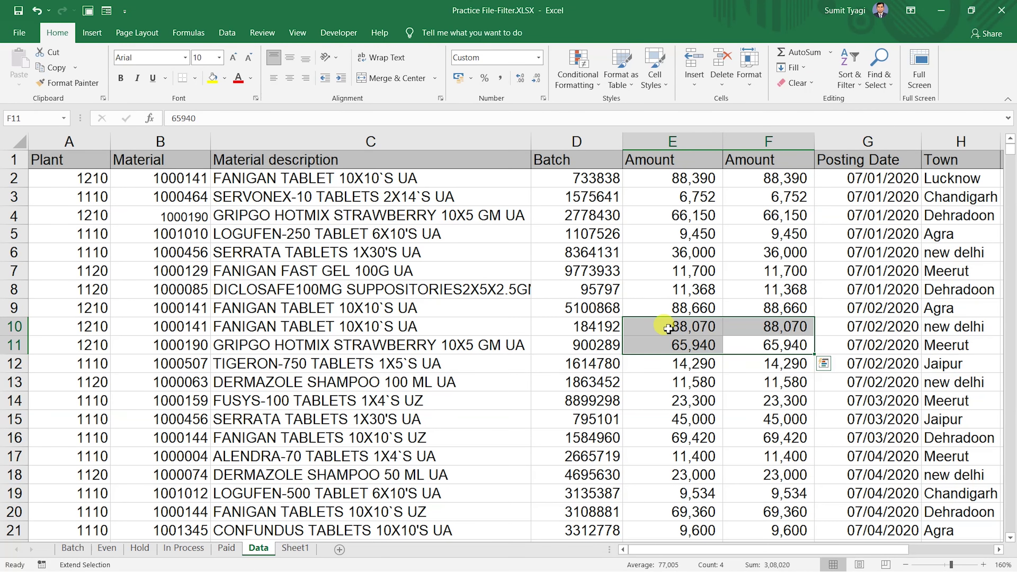